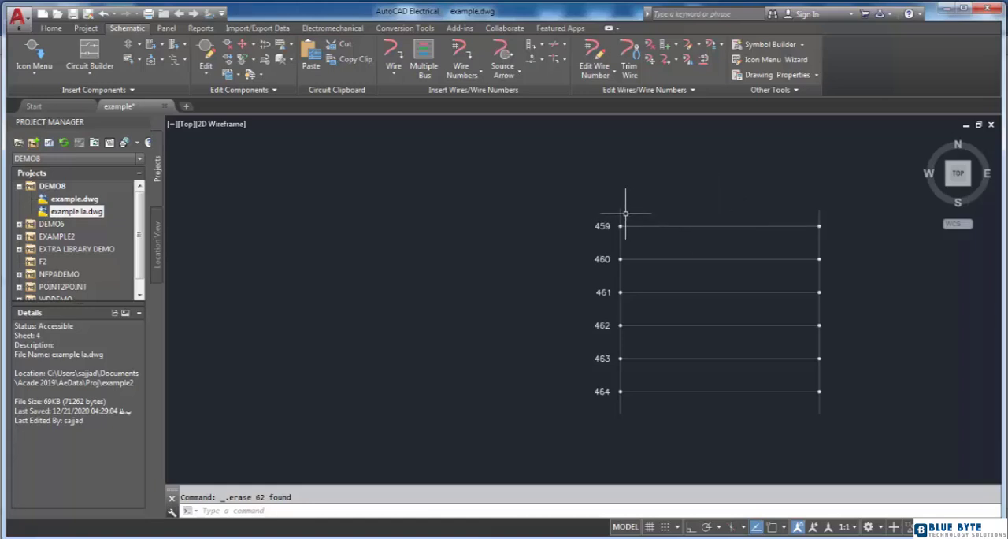
- Examine the existing ladder's vertical rails, horizontal rungs, line reference numbers and rung spacing
{"action": "scroll", "coordinate": [622, 213], "scroll_direction": "up", "scroll_amount": 4}
{"action": "scroll", "coordinate": [662, 173], "scroll_direction": "down", "scroll_amount": 3}
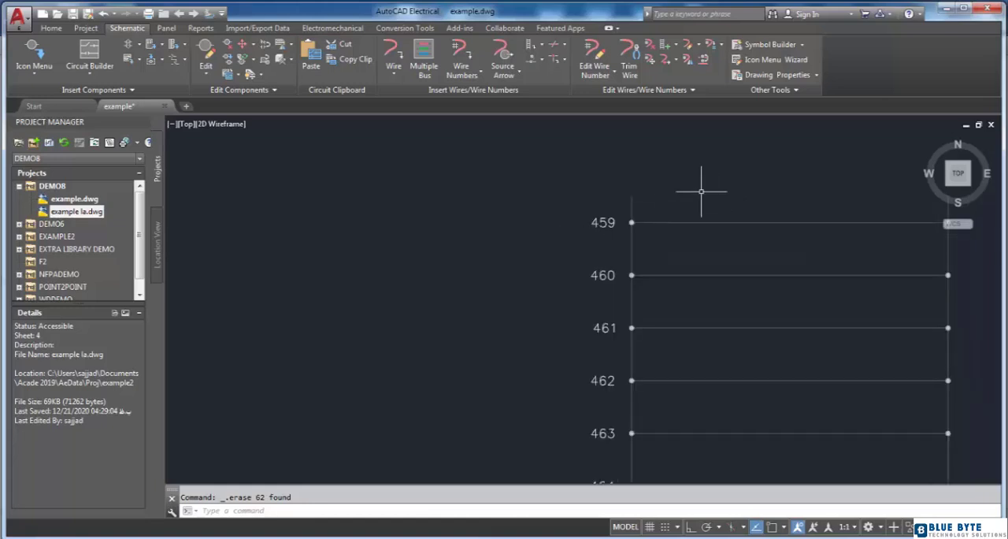
{"action": "scroll", "coordinate": [706, 192], "scroll_direction": "down", "scroll_amount": 1}
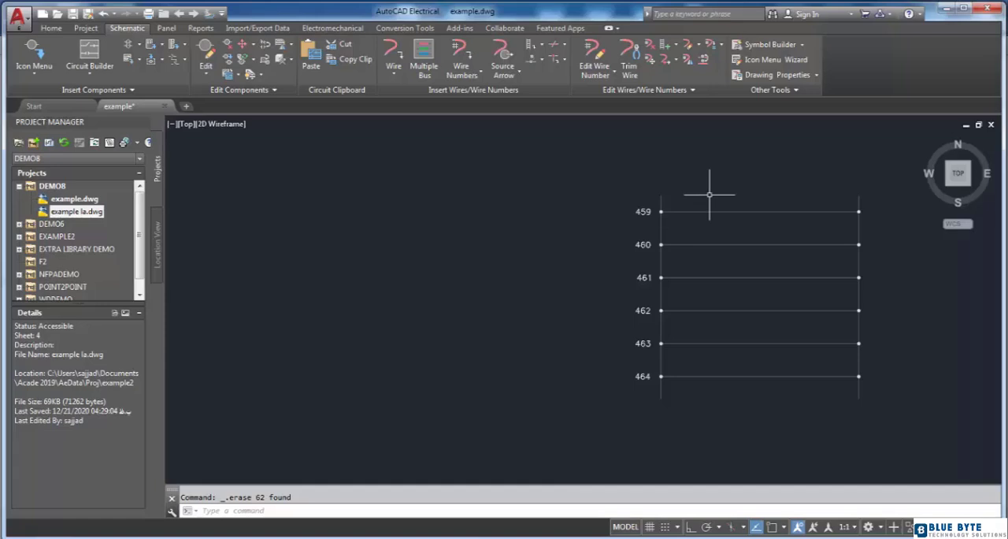
{"action": "scroll", "coordinate": [710, 196], "scroll_direction": "up", "scroll_amount": 2}
{"action": "scroll", "coordinate": [689, 202], "scroll_direction": "down", "scroll_amount": 2}
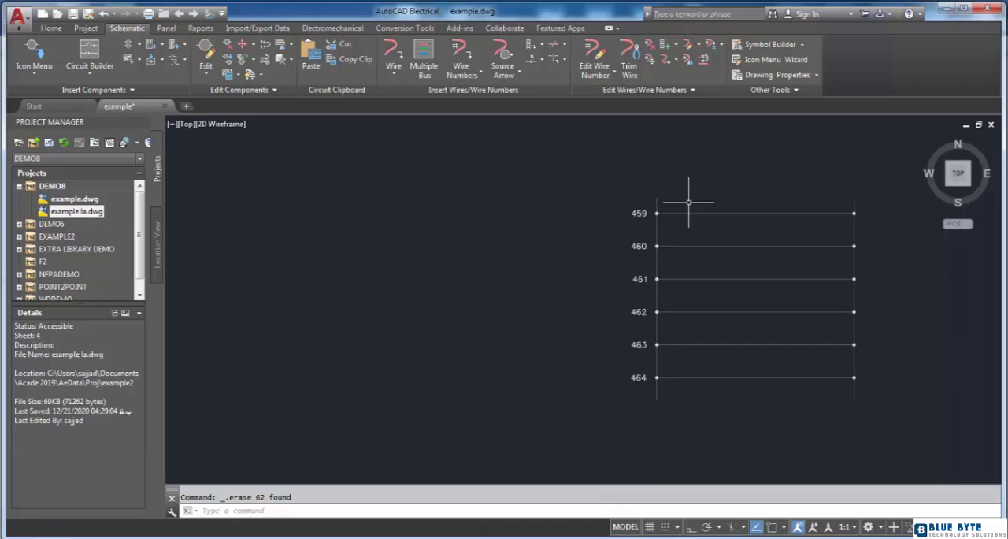
{"action": "scroll", "coordinate": [695, 202], "scroll_direction": "up", "scroll_amount": 2}
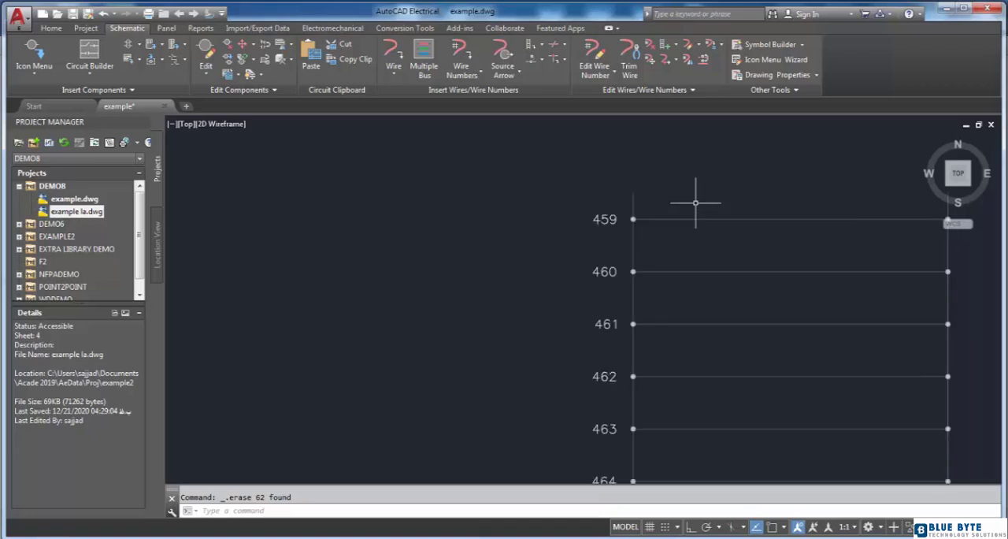
{"action": "scroll", "coordinate": [695, 202], "scroll_direction": "down", "scroll_amount": 2}
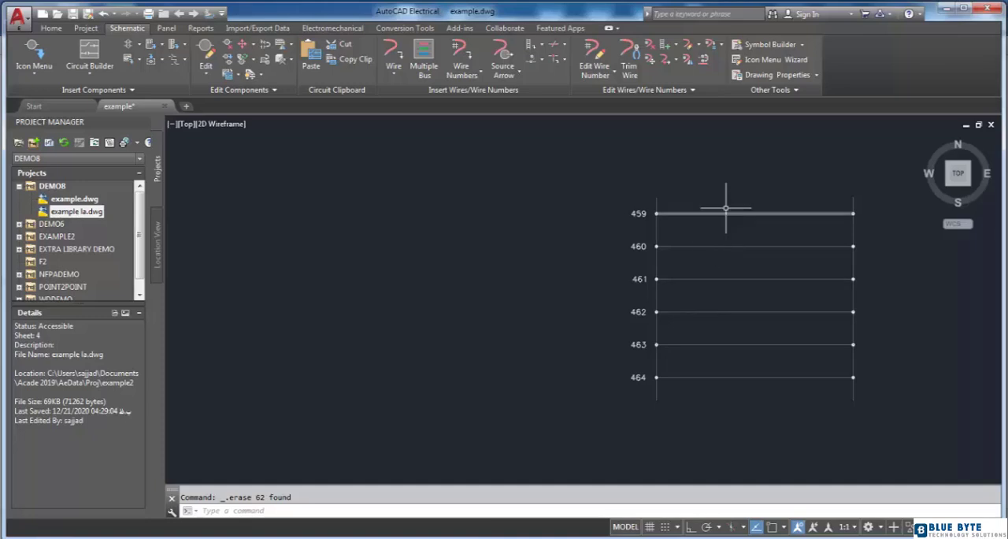
{"action": "scroll", "coordinate": [716, 203], "scroll_direction": "up", "scroll_amount": 2}
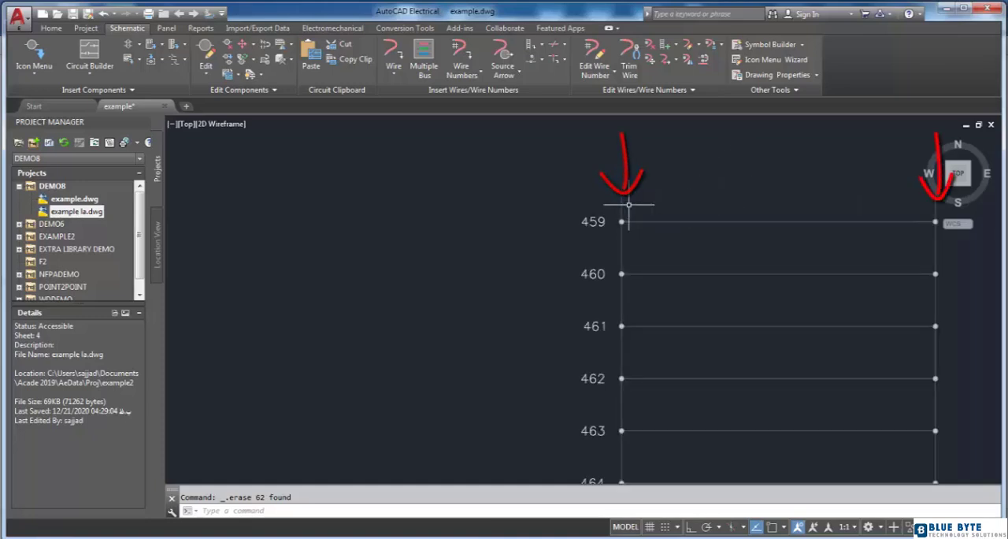
{"action": "scroll", "coordinate": [652, 187], "scroll_direction": "down", "scroll_amount": 2}
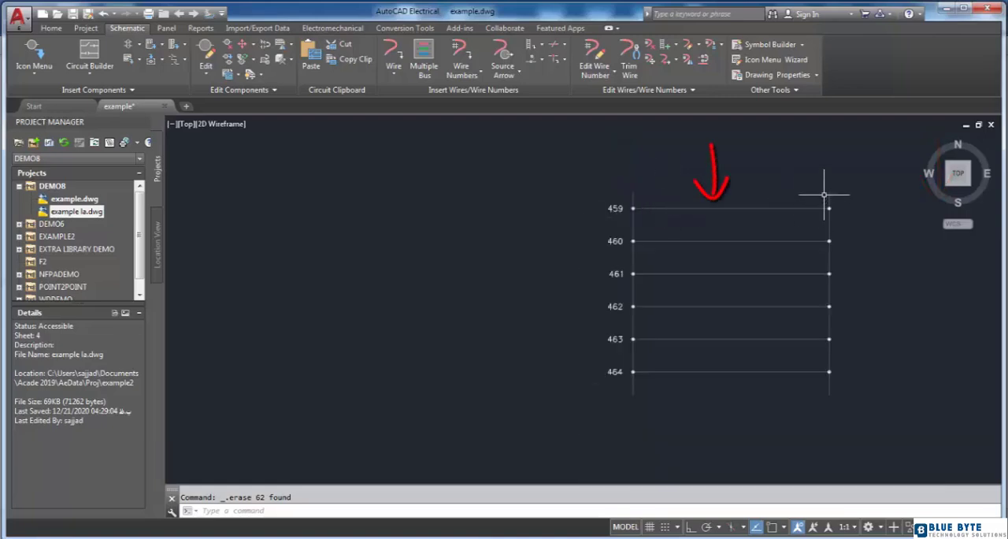
{"action": "scroll", "coordinate": [634, 196], "scroll_direction": "up", "scroll_amount": 2}
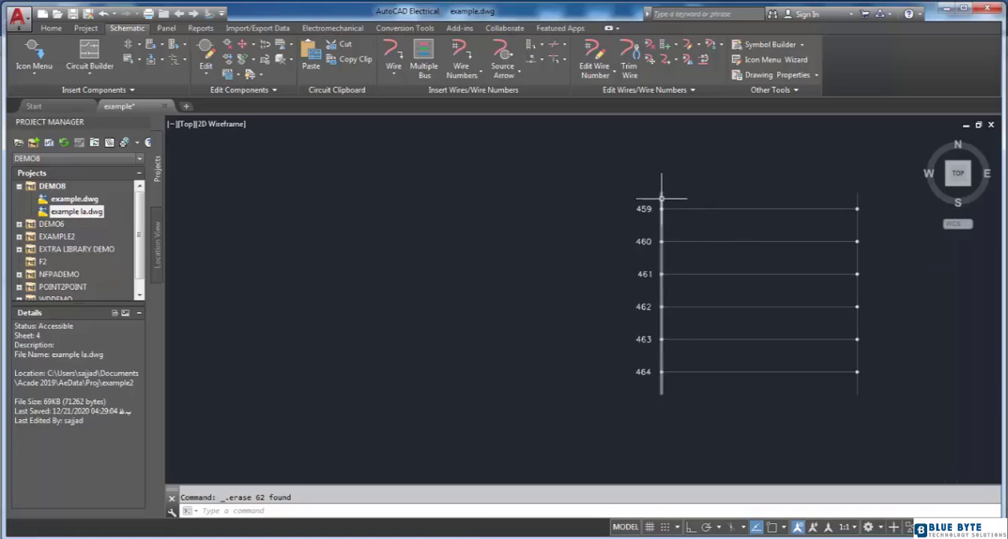
{"action": "scroll", "coordinate": [669, 220], "scroll_direction": "up", "scroll_amount": 2}
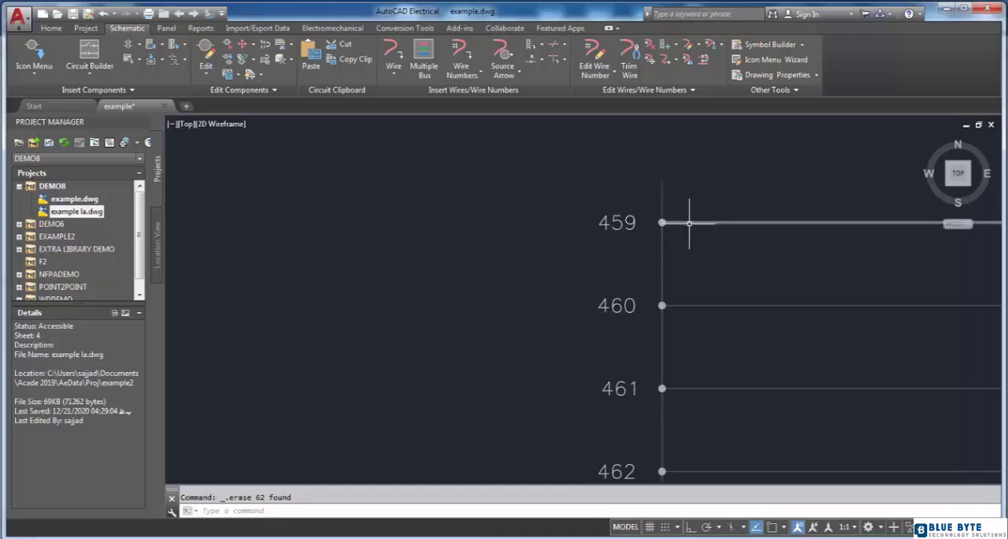
{"action": "scroll", "coordinate": [660, 203], "scroll_direction": "down", "scroll_amount": 2}
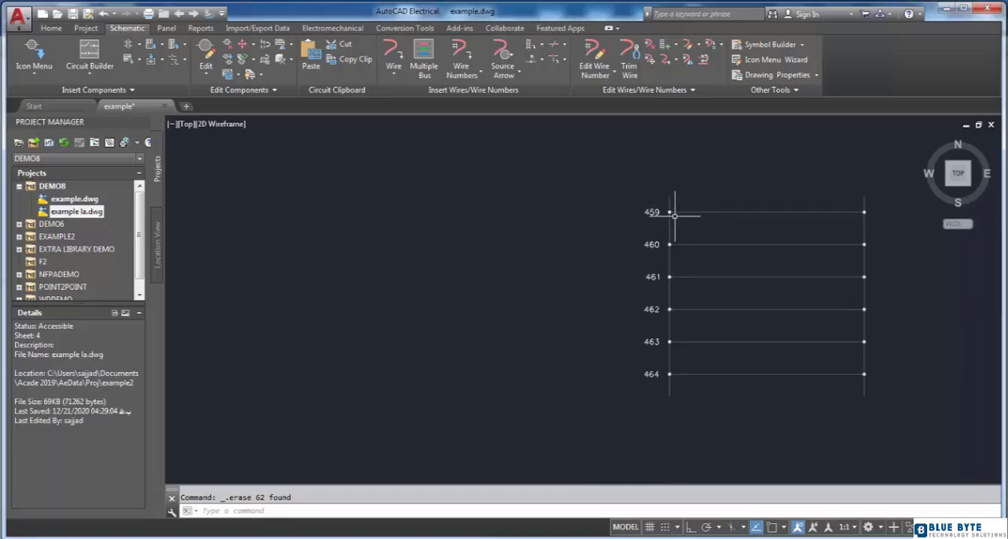
{"action": "scroll", "coordinate": [631, 213], "scroll_direction": "up", "scroll_amount": 2}
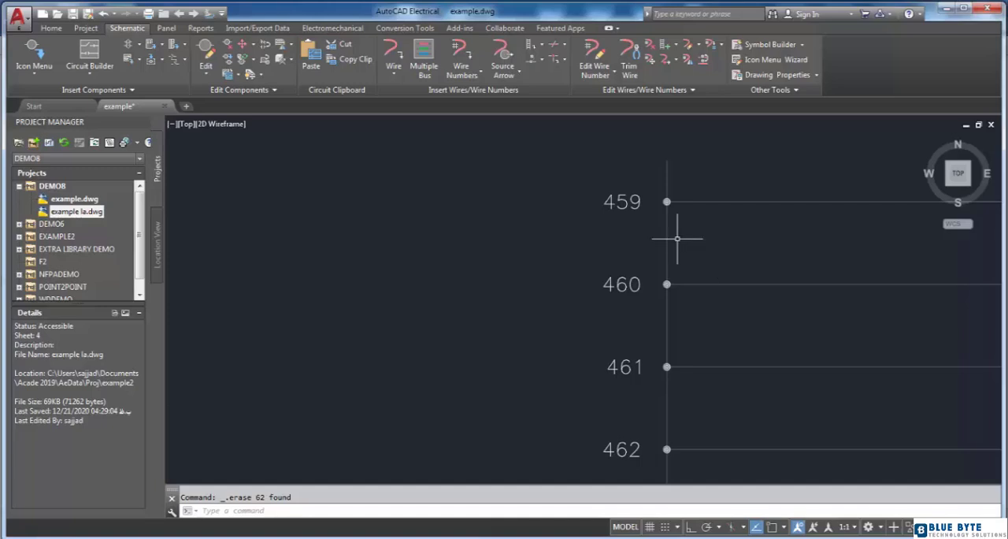
{"action": "scroll", "coordinate": [676, 238], "scroll_direction": "down", "scroll_amount": 4}
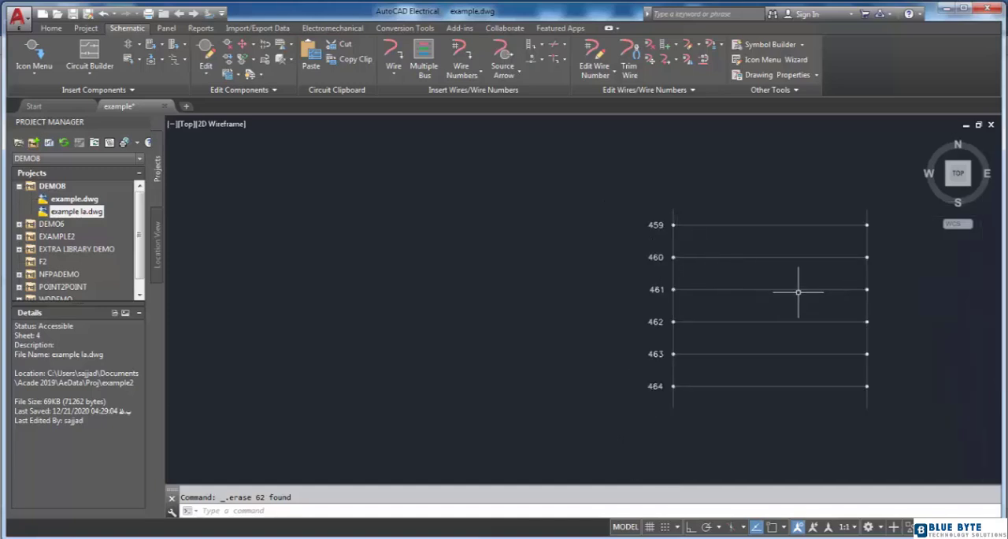
{"action": "scroll", "coordinate": [746, 285], "scroll_direction": "up", "scroll_amount": 2}
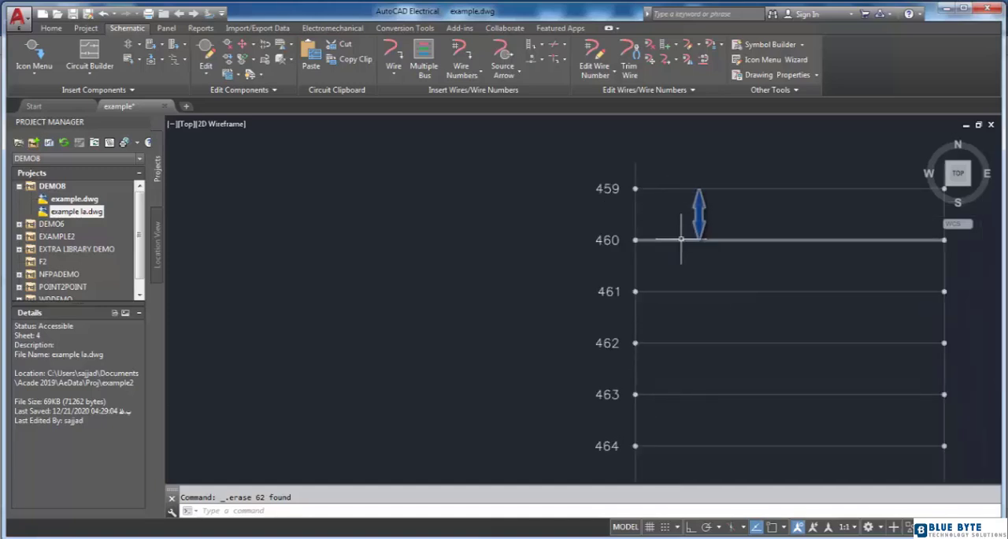
{"action": "scroll", "coordinate": [719, 216], "scroll_direction": "down", "scroll_amount": 2}
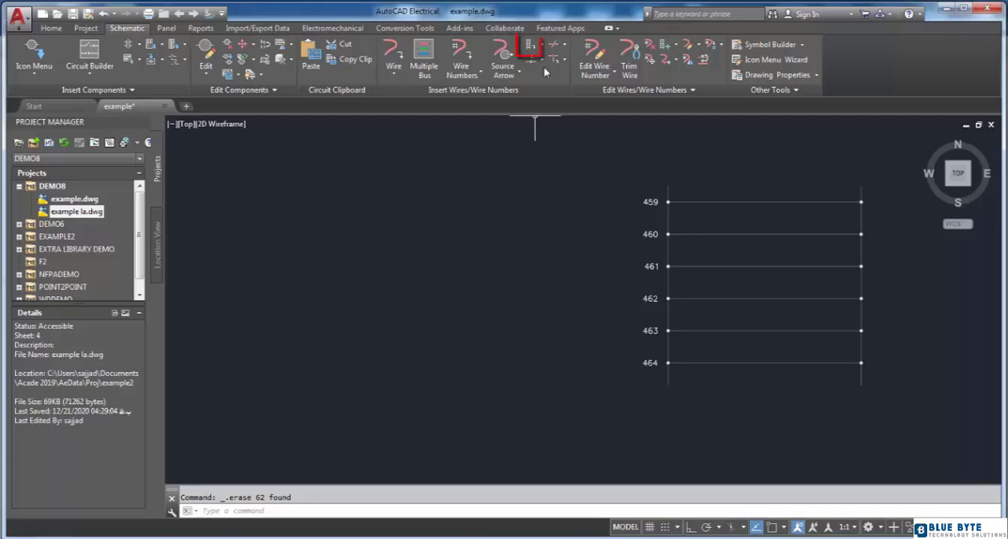
- Set up a new ladder with a width of 7.5, 5 rungs and a first reference of 300
{"action": "left_click", "coordinate": [531, 47]}
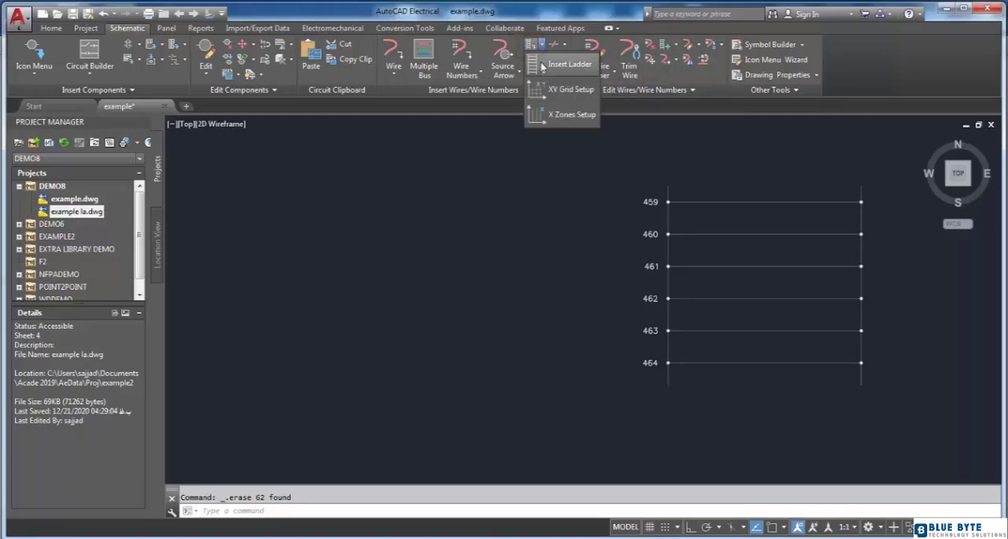
{"action": "left_click", "coordinate": [563, 129]}
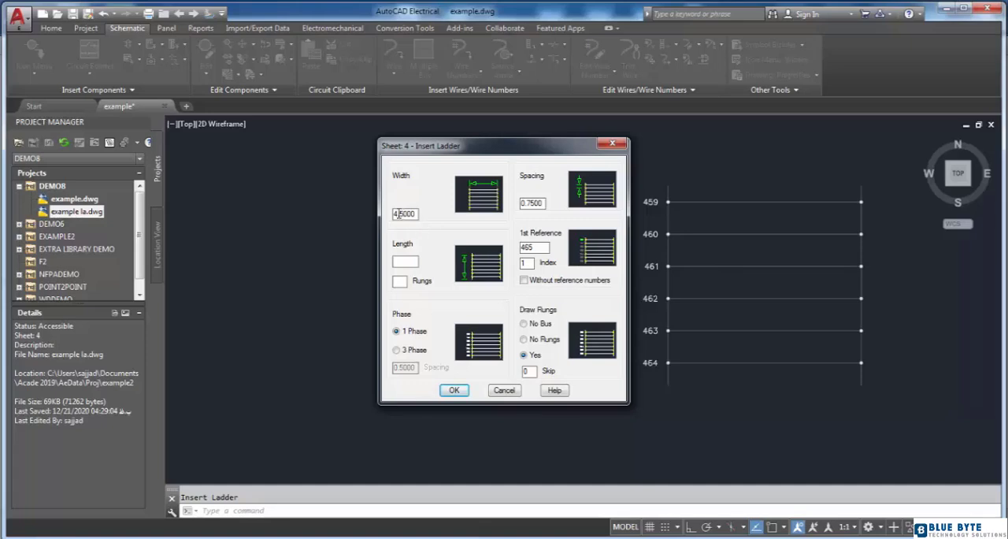
{"action": "key", "text": "BackSpace"}
{"action": "type", "text": "7"}
{"action": "left_click", "coordinate": [400, 282]}
{"action": "type", "text": "5"}
{"action": "left_click", "coordinate": [405, 261]}
{"action": "double_click", "coordinate": [538, 247]}
{"action": "key", "text": "BackSpace"}
{"action": "type", "text": "300"}
{"action": "type", "text": "1"}
{"action": "left_click", "coordinate": [455, 391]}
- Place the five-rung ladder to the right of the existing ladder, aligned with its first rung
{"action": "scroll", "coordinate": [510, 319], "scroll_direction": "down", "scroll_amount": 2}
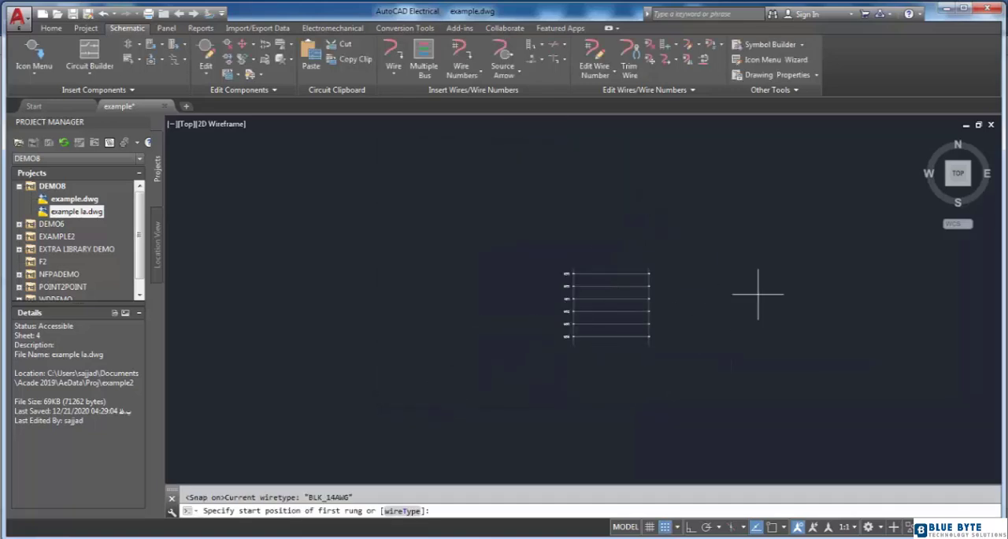
{"action": "scroll", "coordinate": [785, 293], "scroll_direction": "up", "scroll_amount": 1}
{"action": "scroll", "coordinate": [635, 269], "scroll_direction": "down", "scroll_amount": 1}
{"action": "scroll", "coordinate": [687, 284], "scroll_direction": "up", "scroll_amount": 1}
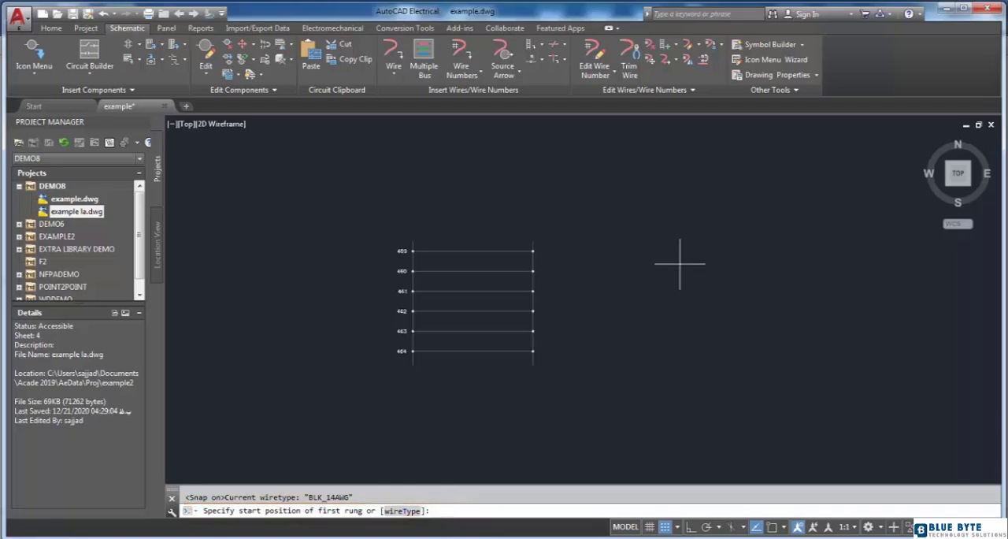
{"action": "left_click", "coordinate": [640, 252]}
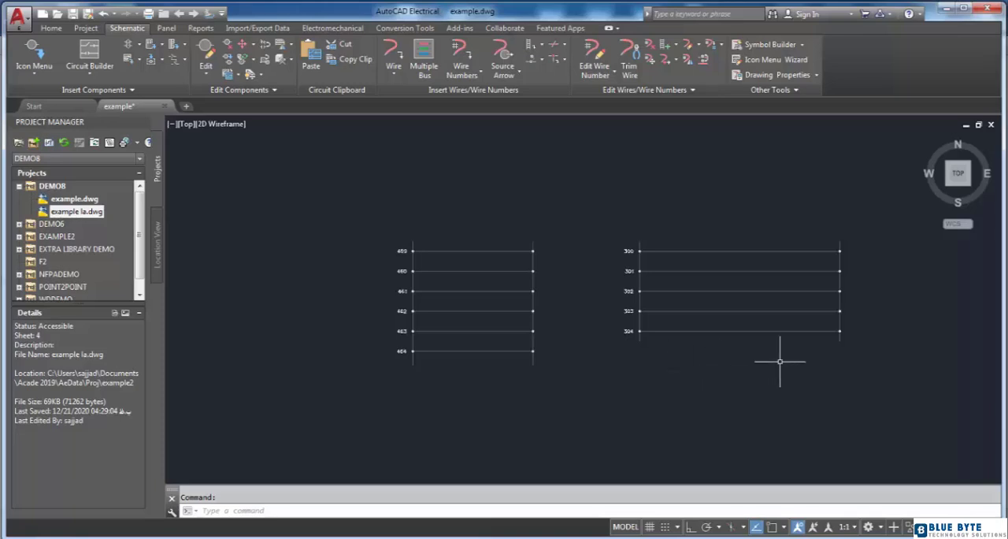
- Examine the inserted ladder's rungs and the reference numbers along its left rail
{"action": "scroll", "coordinate": [683, 382], "scroll_direction": "up", "scroll_amount": 3}
{"action": "scroll", "coordinate": [675, 342], "scroll_direction": "down", "scroll_amount": 2}
{"action": "scroll", "coordinate": [687, 266], "scroll_direction": "up", "scroll_amount": 4}
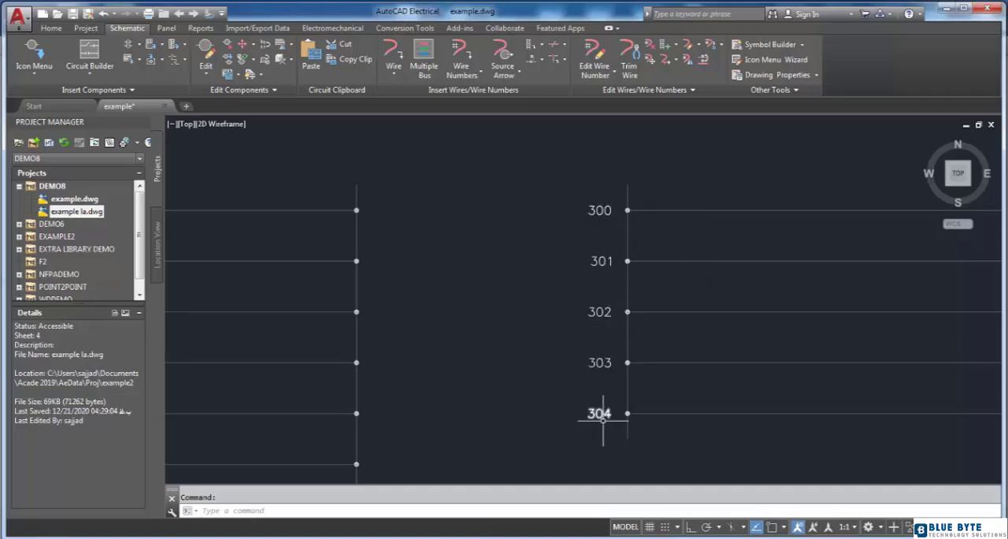
{"action": "scroll", "coordinate": [657, 335], "scroll_direction": "down", "scroll_amount": 2}
{"action": "scroll", "coordinate": [598, 276], "scroll_direction": "up", "scroll_amount": 2}
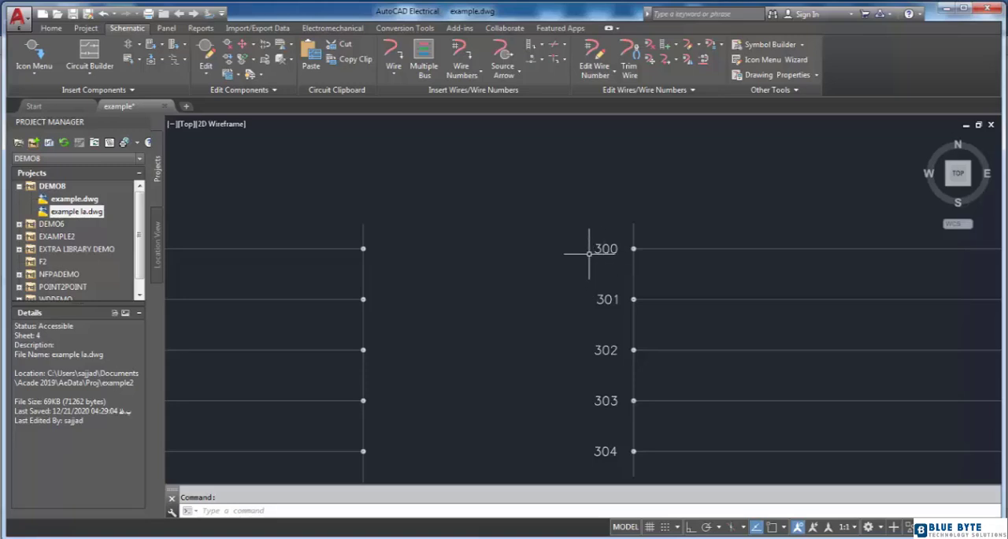
{"action": "scroll", "coordinate": [544, 273], "scroll_direction": "down", "scroll_amount": 2}
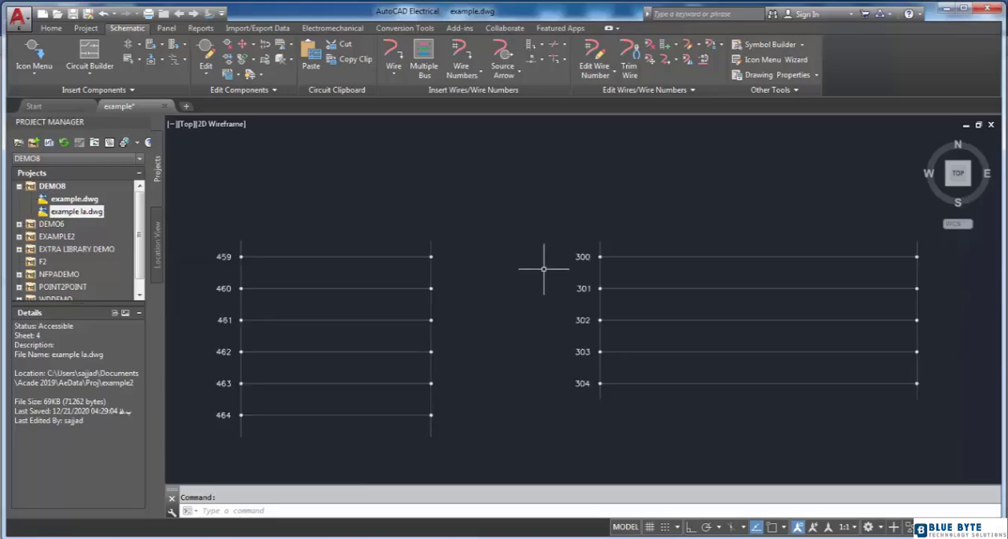
{"action": "scroll", "coordinate": [542, 315], "scroll_direction": "down", "scroll_amount": 2}
{"action": "scroll", "coordinate": [708, 354], "scroll_direction": "up", "scroll_amount": 2}
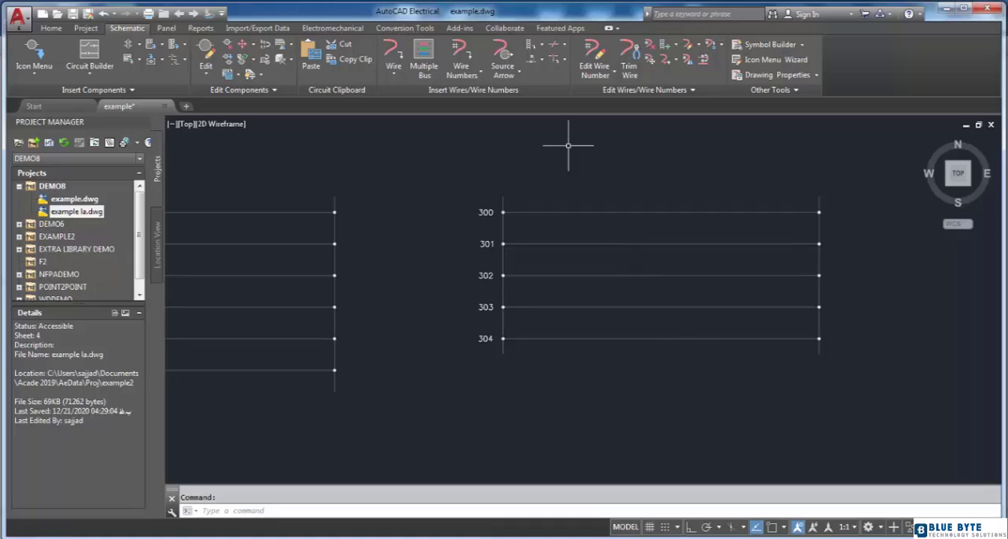
- Set up another 1 Phase ladder with the Draw Rungs option set to No Bus
{"action": "left_click", "coordinate": [543, 47]}
{"action": "left_click", "coordinate": [540, 71]}
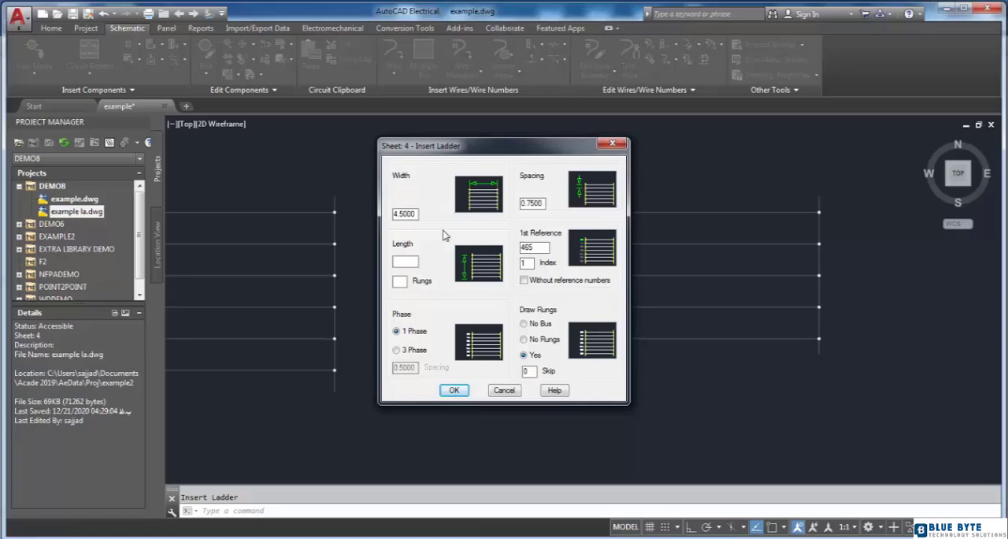
{"action": "left_click", "coordinate": [415, 354]}
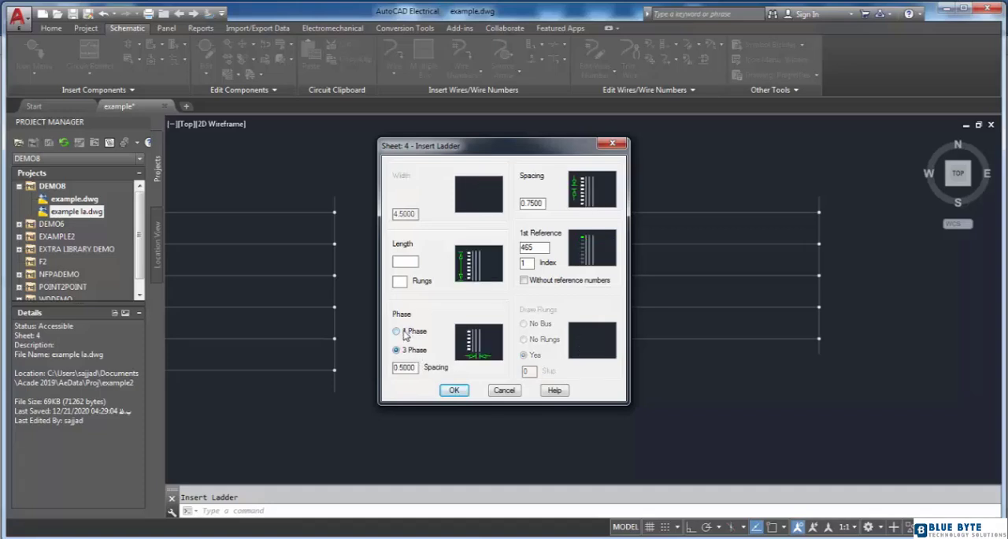
{"action": "left_click", "coordinate": [406, 332]}
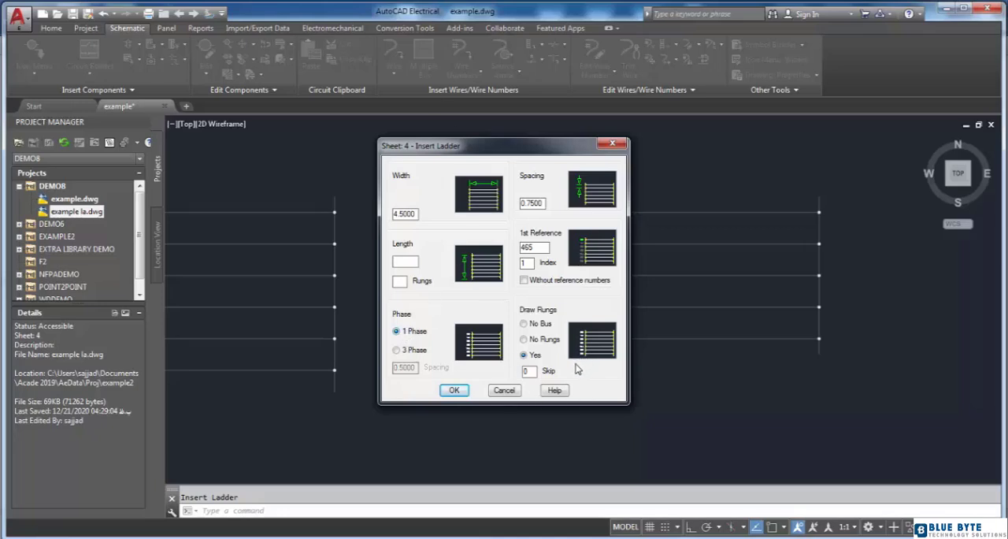
{"action": "left_click", "coordinate": [526, 326]}
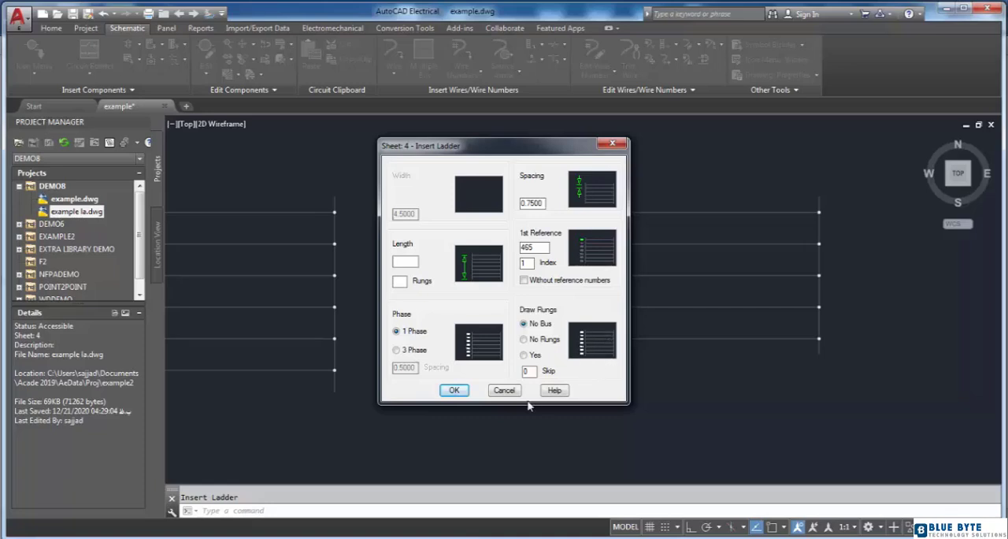
{"action": "left_click", "coordinate": [455, 390]}
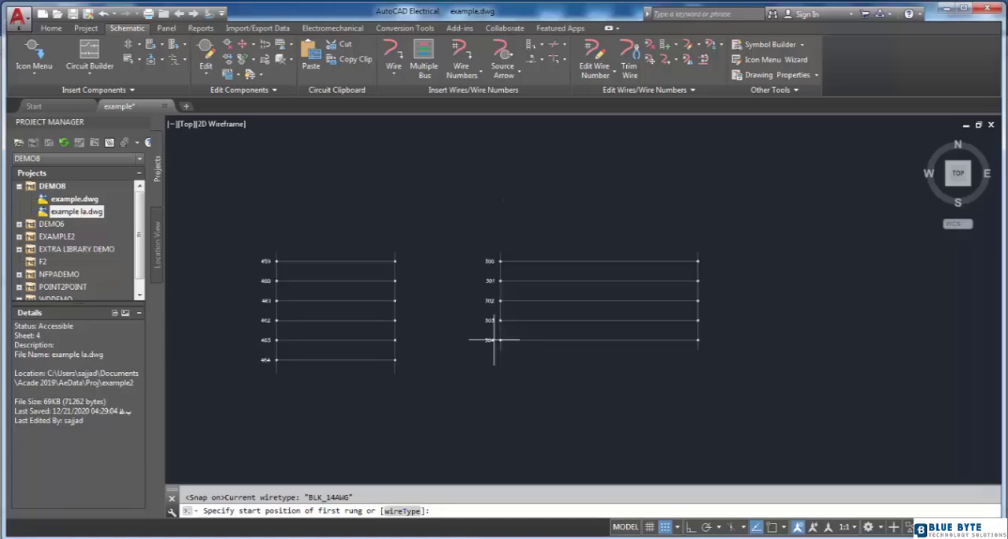
- Place the no-bus ladder to the right of the 300-series ladder, level with its first rung and spanning six reference lines
{"action": "middle_click_drag", "start_coordinate": [802, 313], "coordinate": [688, 325]}
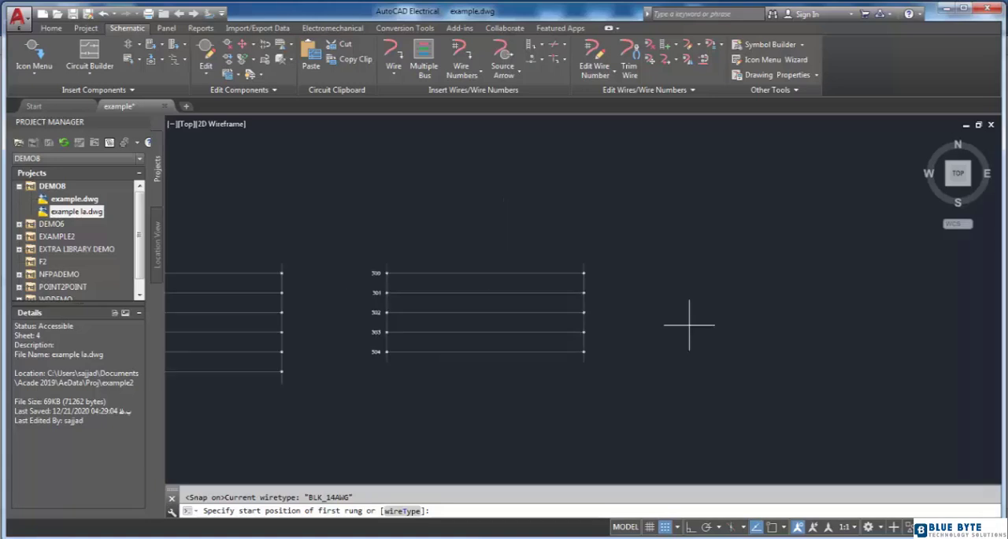
{"action": "left_click", "coordinate": [702, 272]}
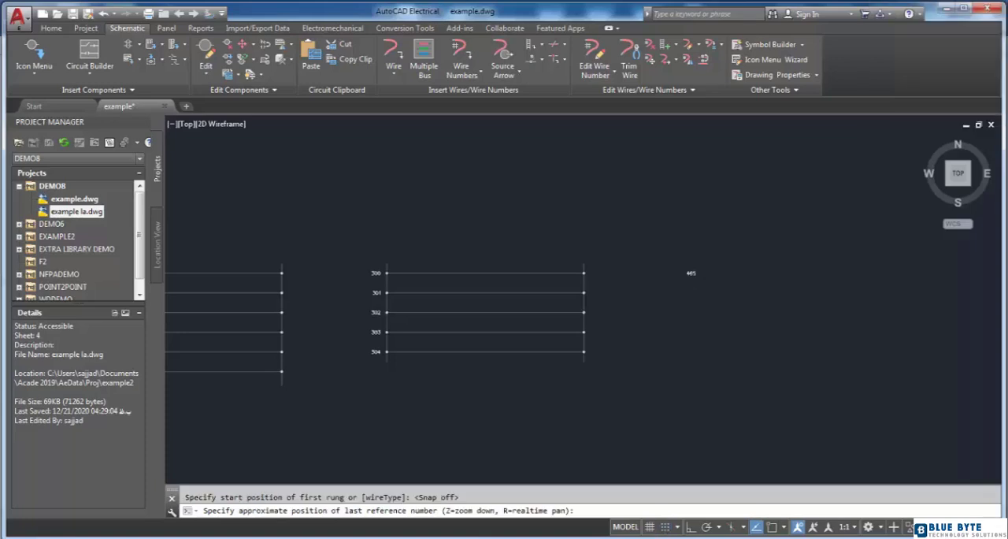
{"action": "left_click", "coordinate": [704, 368]}
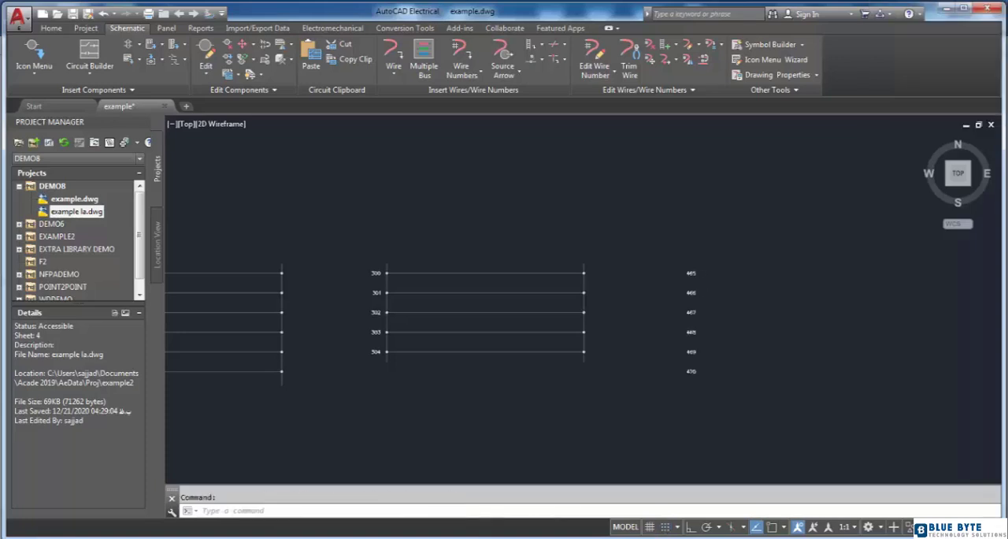
- Insert a ladder with the No Rungs option to the right of the no-bus ladder, spanning six reference lines
{"action": "scroll", "coordinate": [709, 353], "scroll_direction": "up", "scroll_amount": 2}
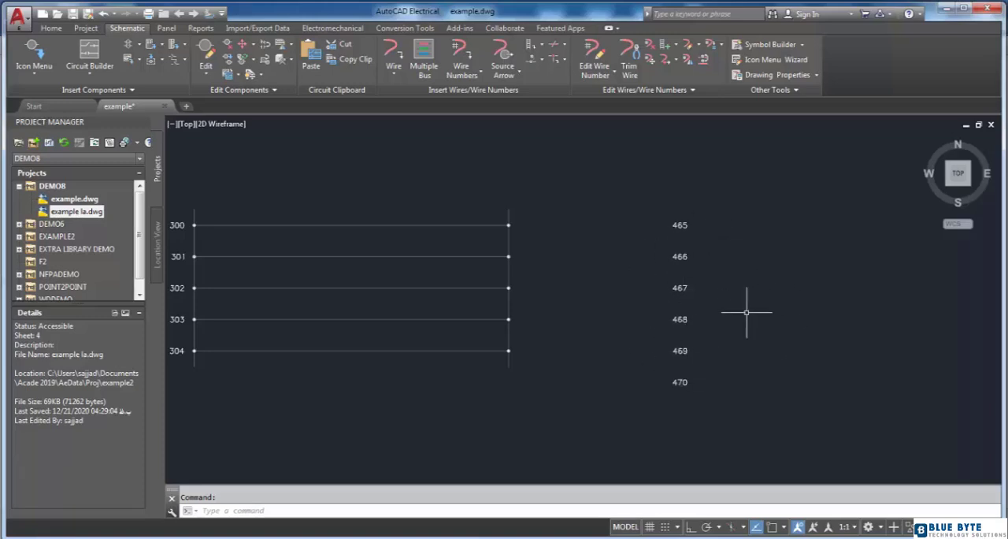
{"action": "mouse_move", "coordinate": [747, 312]}
{"action": "middle_mouse_down"}
{"action": "mouse_move", "coordinate": [672, 314]}
{"action": "mouse_move", "coordinate": [712, 313]}
{"action": "middle_mouse_up"}
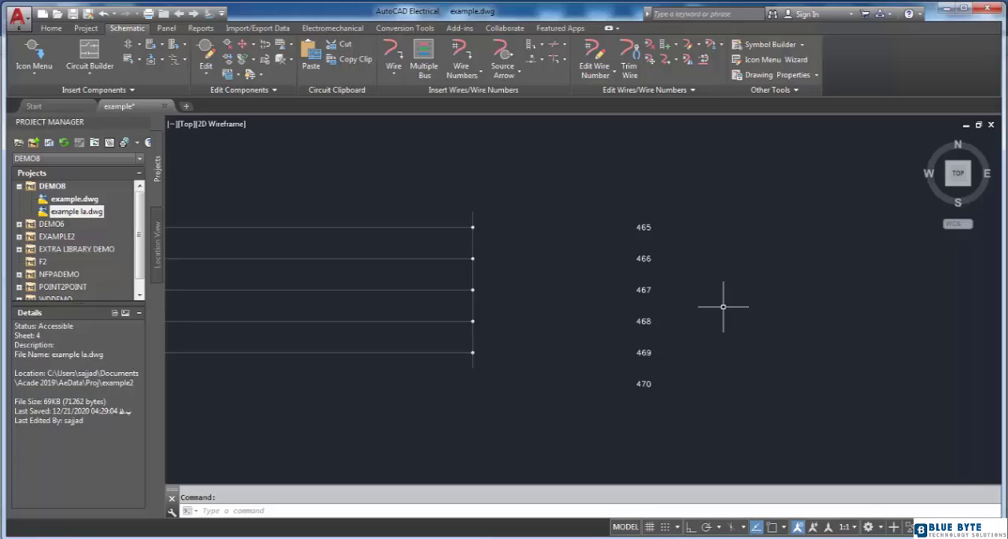
{"action": "scroll", "coordinate": [723, 306], "scroll_direction": "down", "scroll_amount": 2}
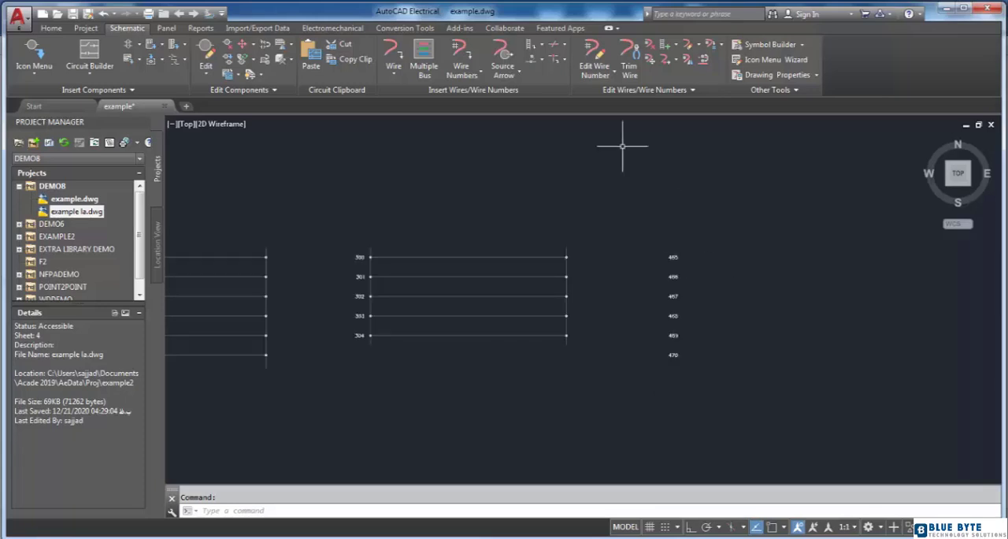
{"action": "left_click", "coordinate": [535, 45]}
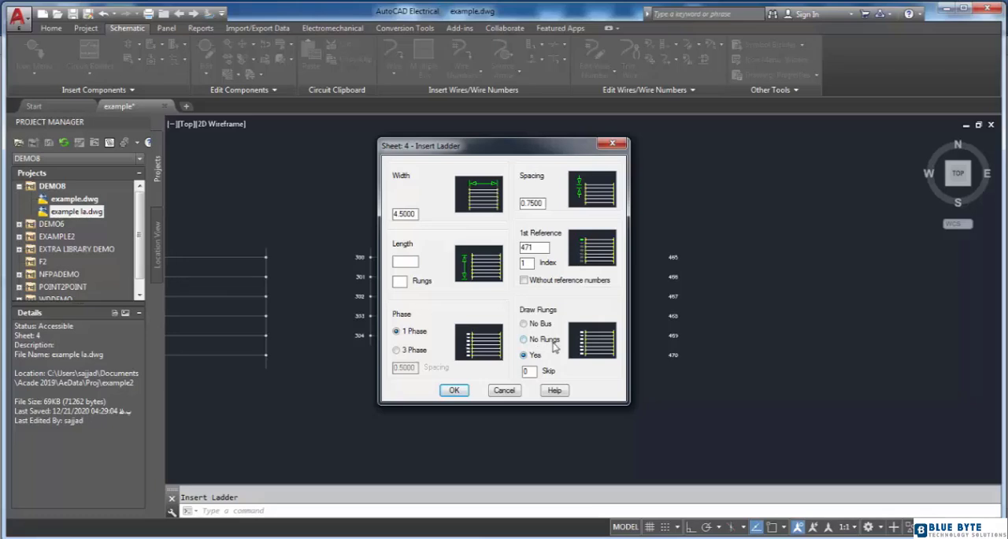
{"action": "left_click", "coordinate": [526, 340]}
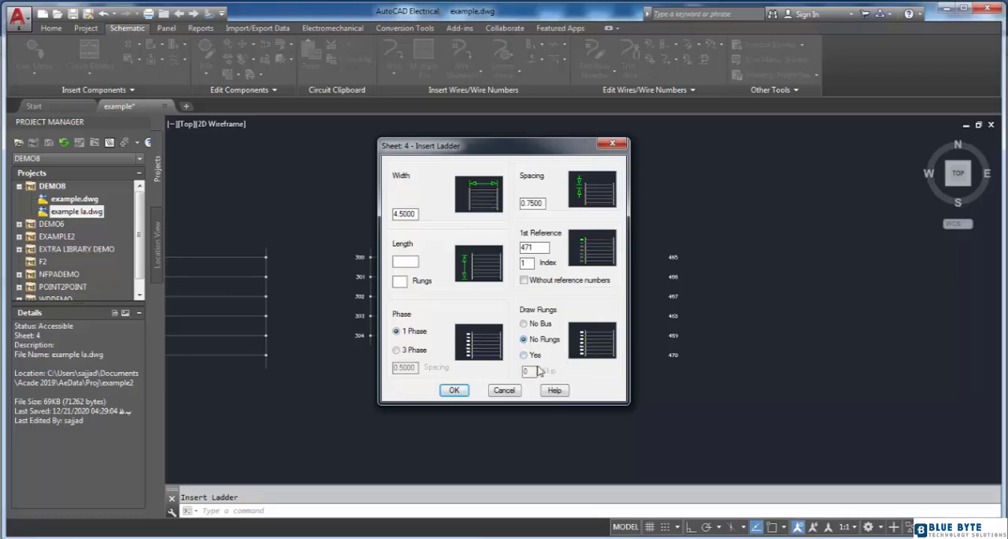
{"action": "left_click", "coordinate": [458, 393]}
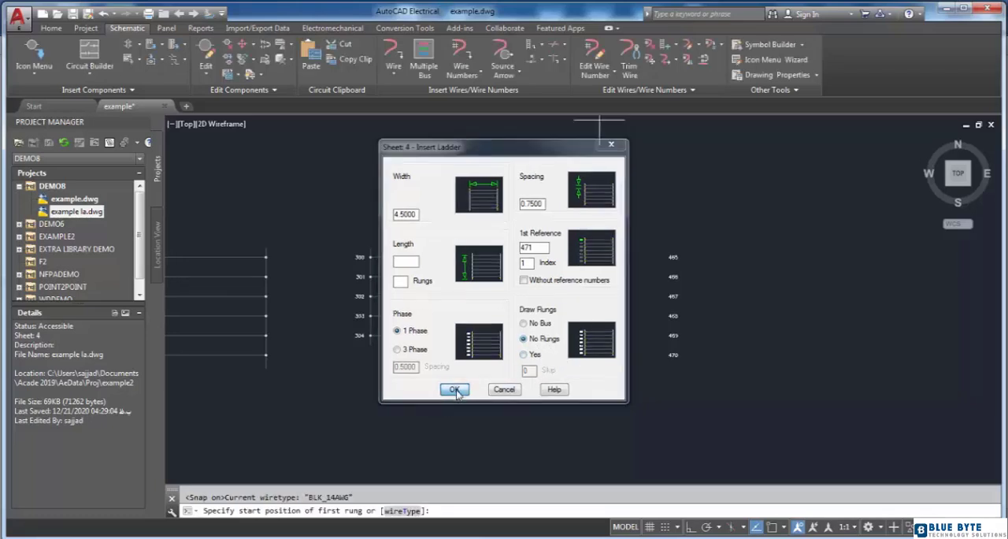
{"action": "left_click", "coordinate": [776, 263]}
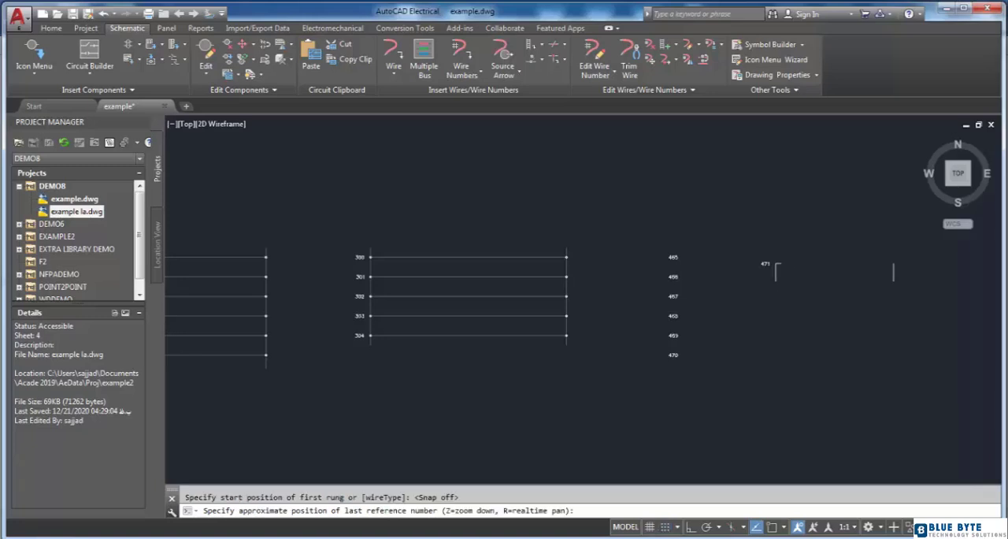
{"action": "left_click", "coordinate": [777, 369]}
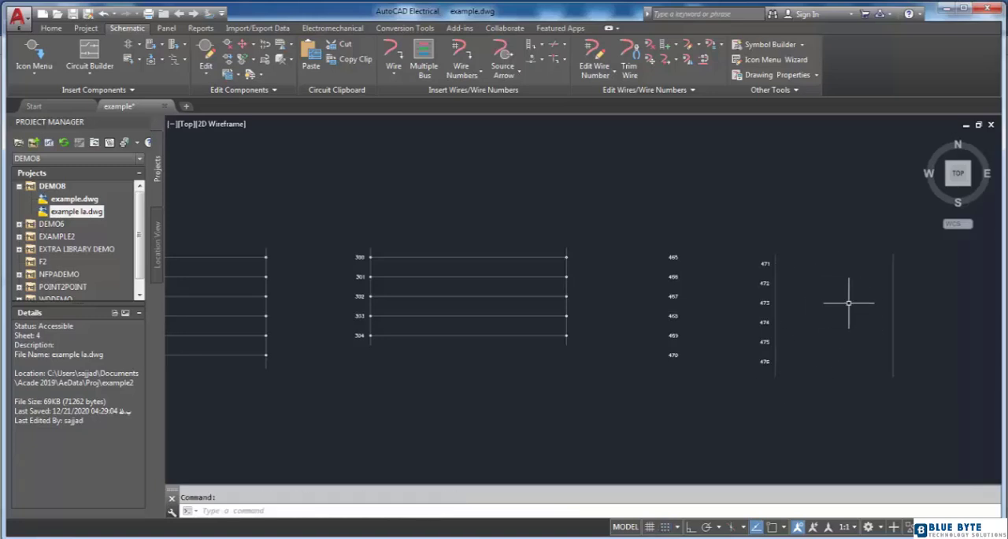